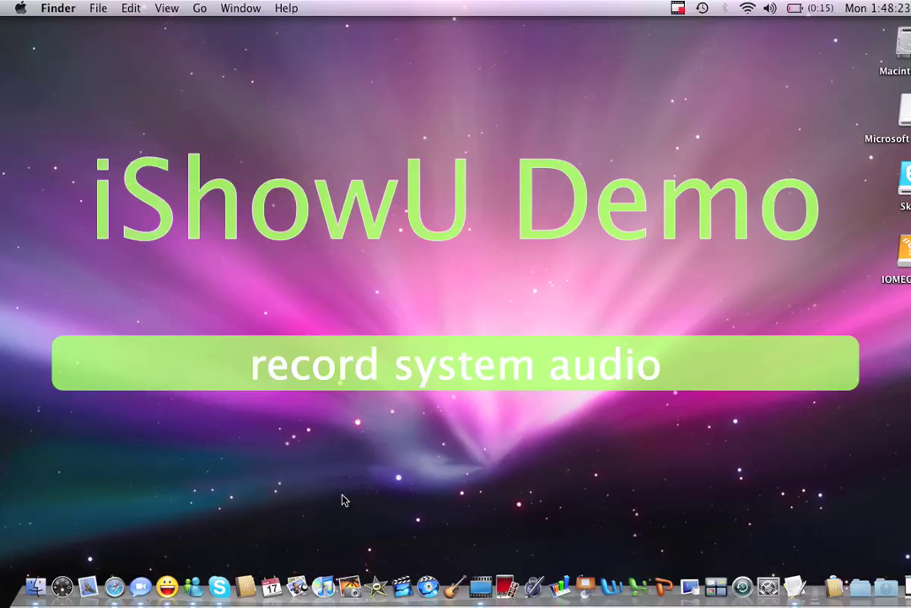
Select the Macintosh HD desktop disk, raise the volume to full, and open it in Finder.
{"action": "key", "text": "m"}
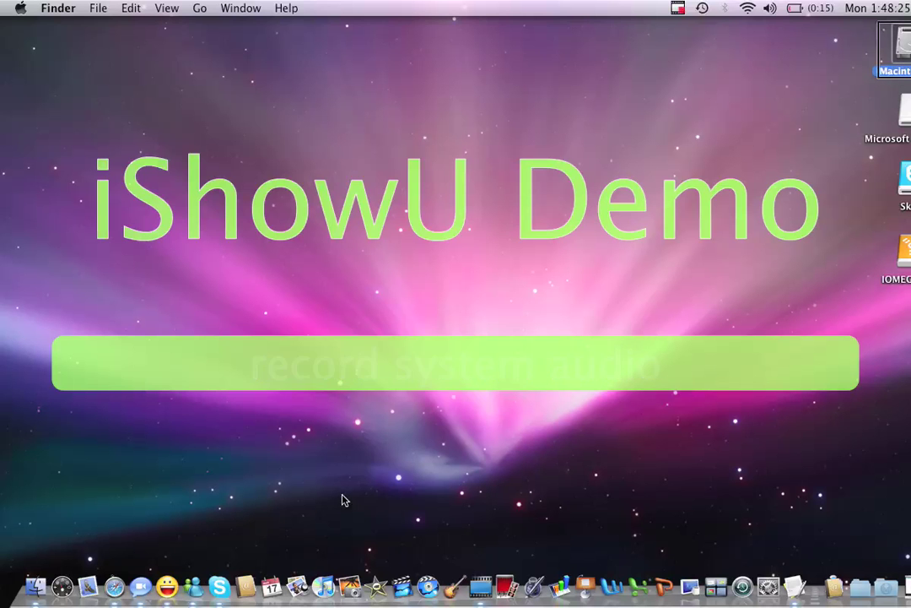
{"action": "key", "text": "F12"}
{"action": "key", "text": "F12"}
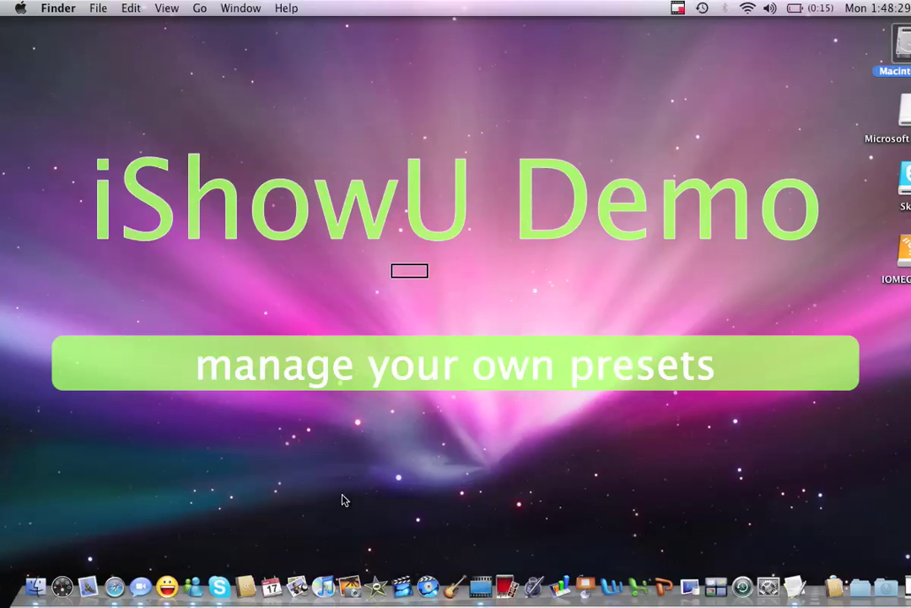
{"action": "key", "text": "F12"}
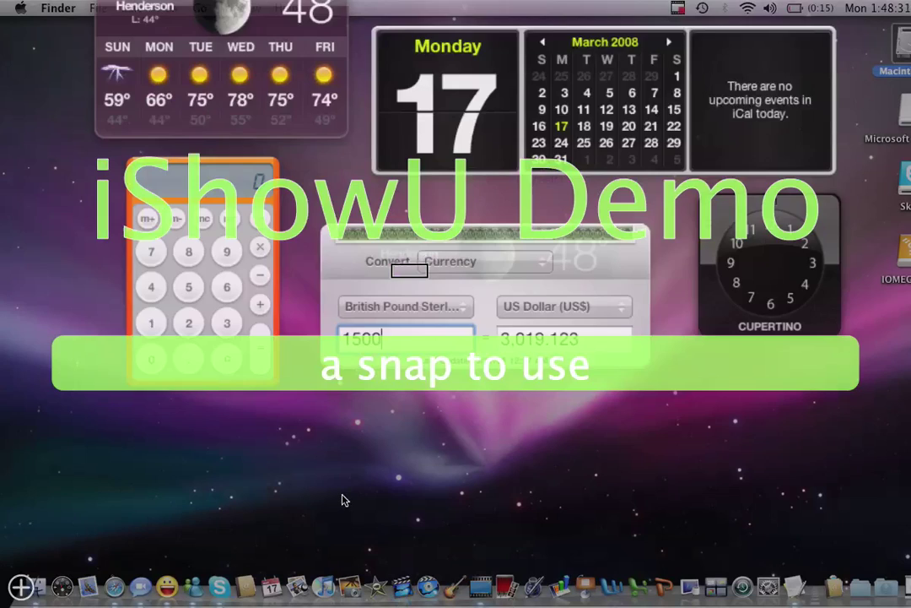
{"action": "key", "text": "F12"}
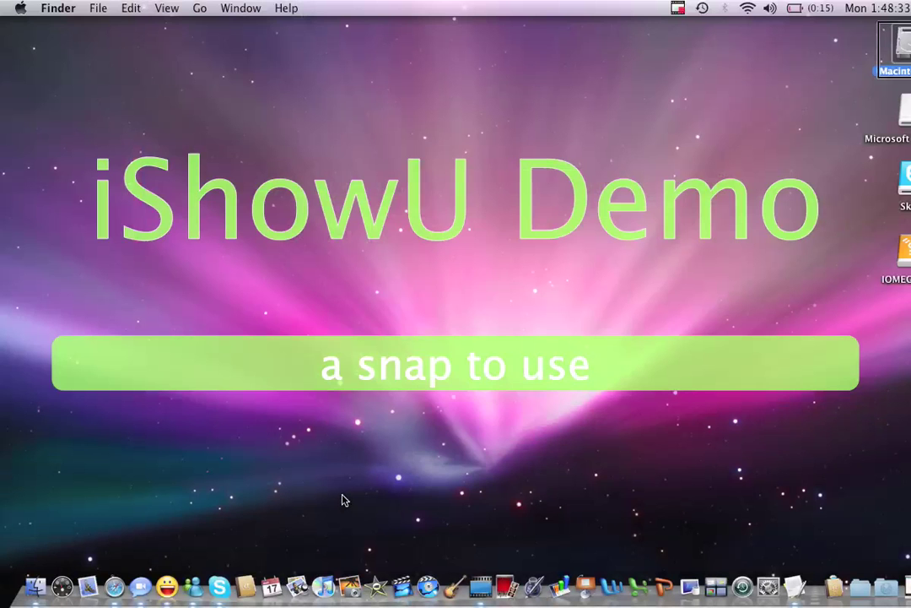
{"action": "key", "text": "XF86AudioRaiseVolume"}
{"action": "key", "text": "XF86AudioRaiseVolume"}
{"action": "key", "text": "XF86AudioRaiseVolume"}
{"action": "key", "text": "XF86AudioRaiseVolume"}
{"action": "key", "text": "XF86AudioRaiseVolume"}
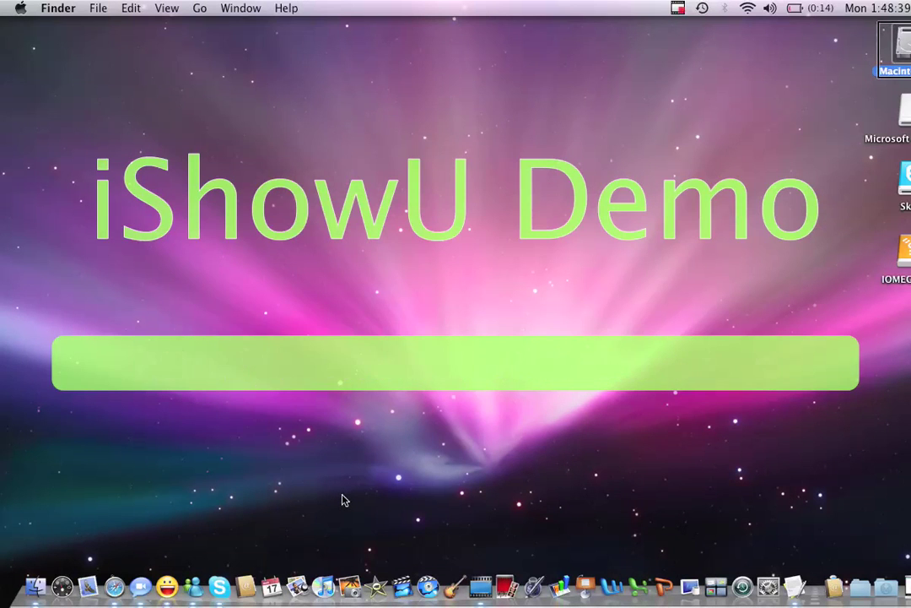
{"action": "key", "text": "super+o"}
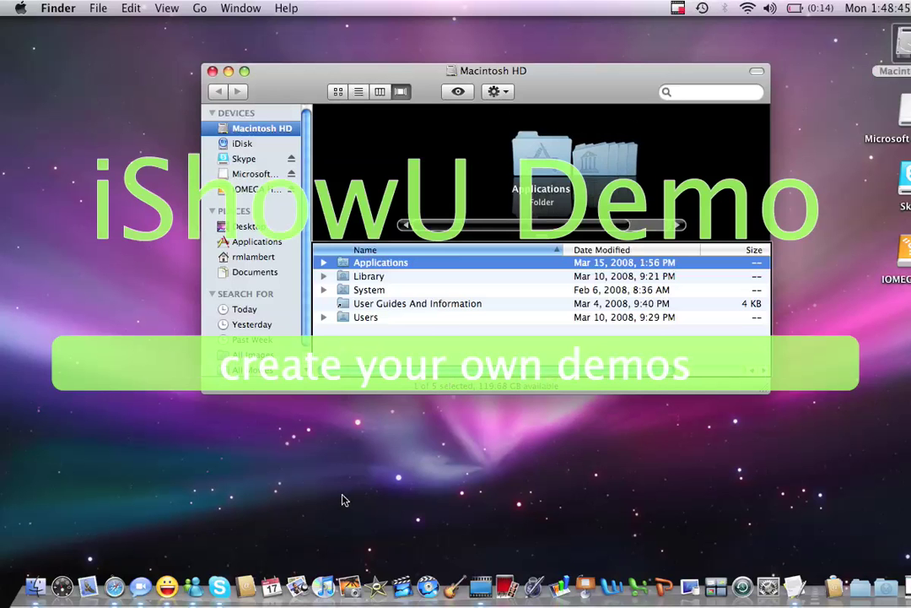
Open Applications, then the Utilities folder at the end of its list.
{"action": "key", "text": "super+o"}
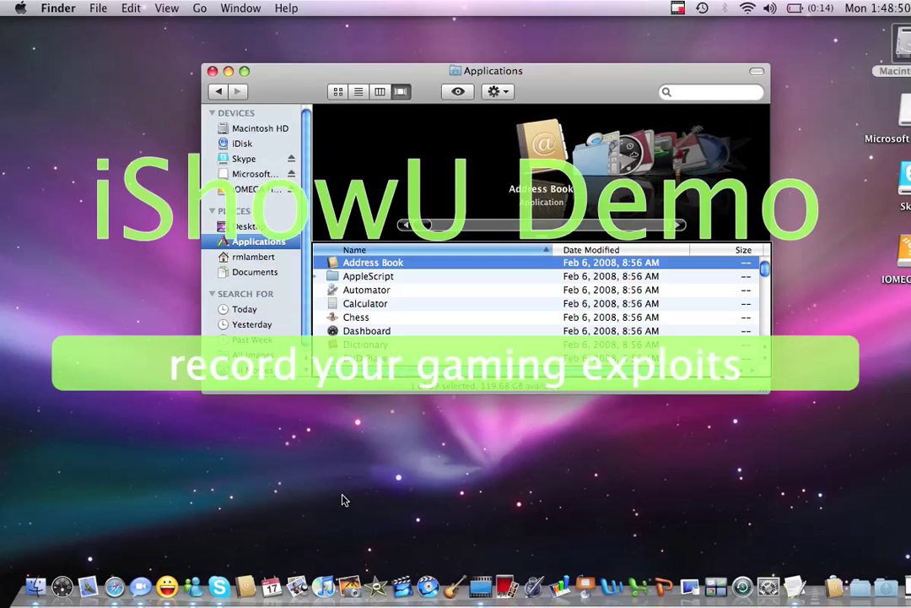
{"action": "key", "text": "alt+Down"}
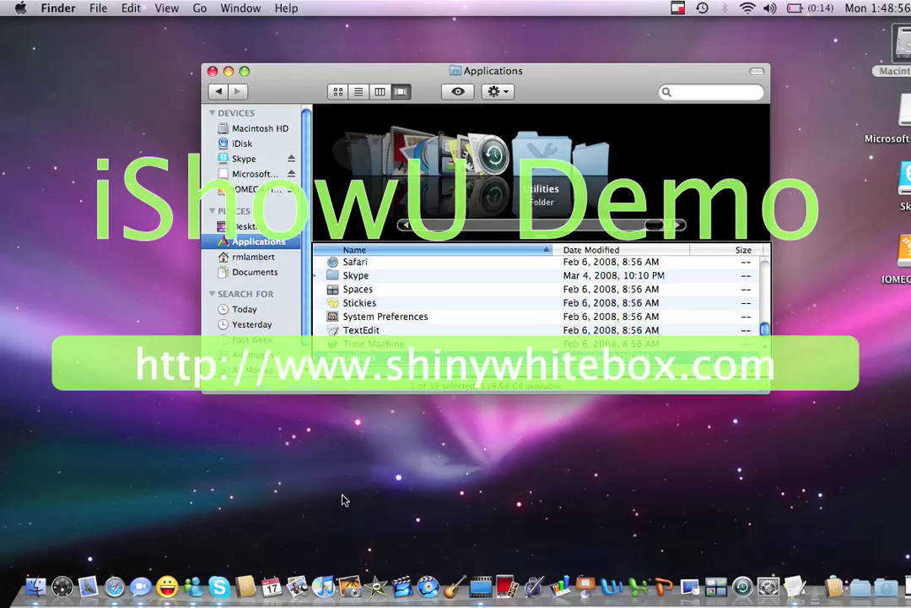
{"action": "key", "text": "super+o"}
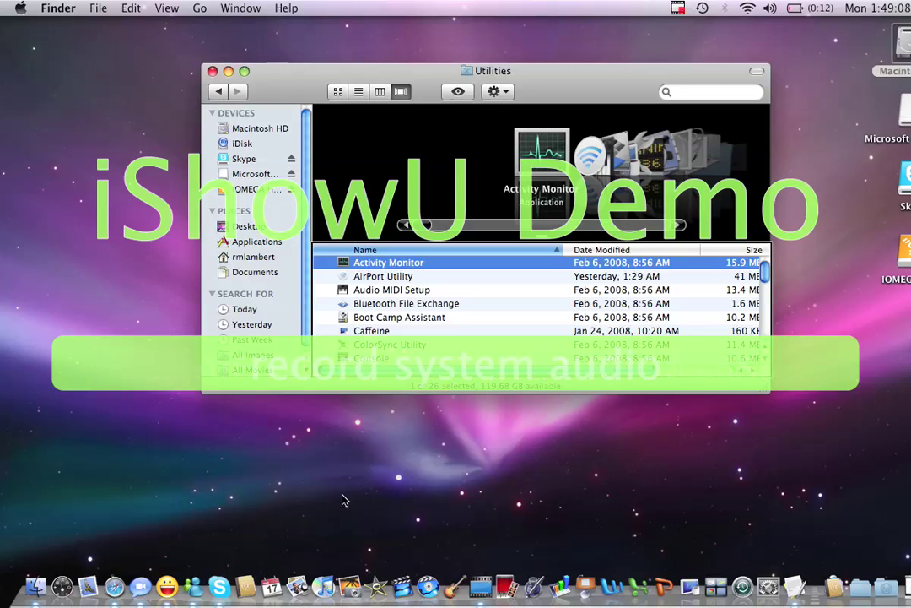
{"action": "key", "text": "t"}
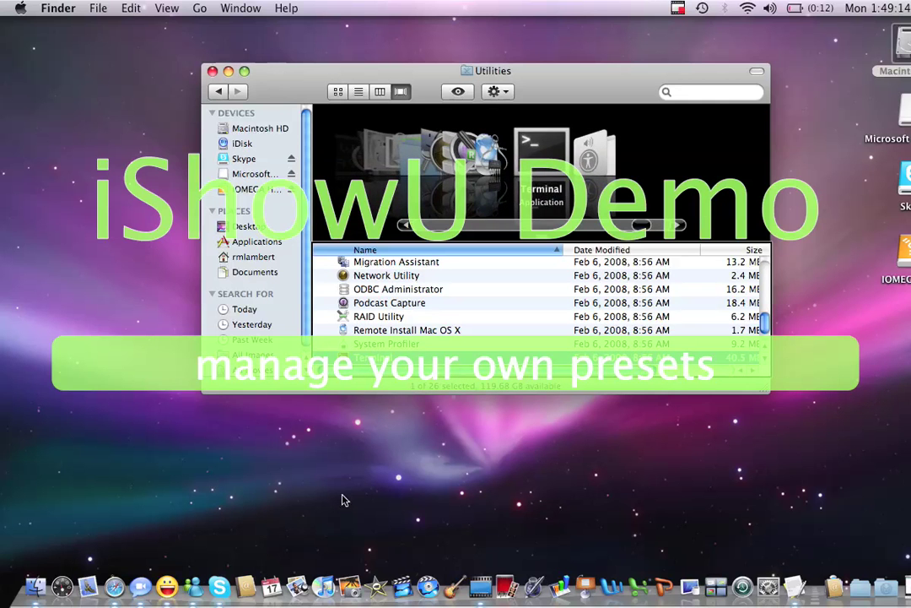
{"action": "key", "text": "Up"}
{"action": "key", "text": "Up"}
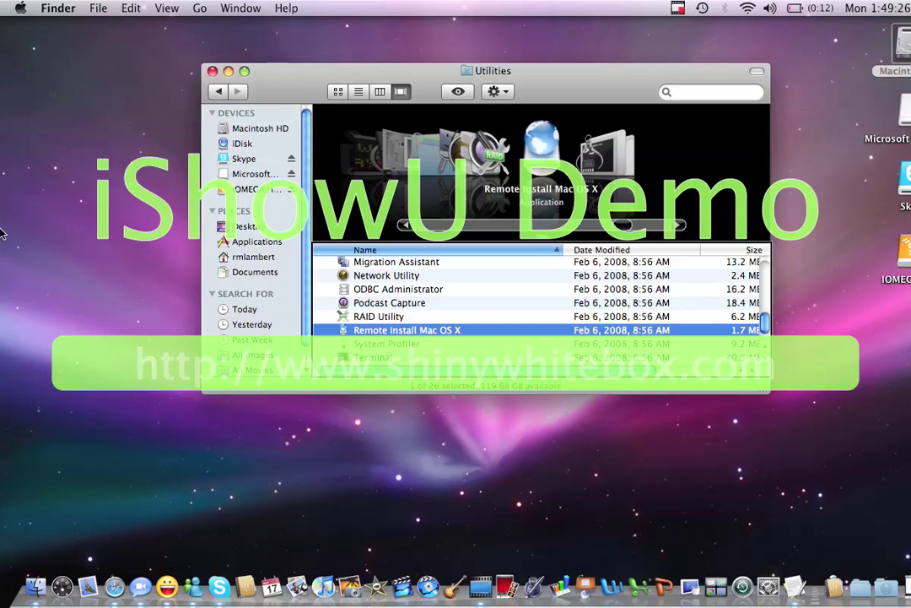
Go back to the Applications folder and select the Time Machine application.
{"action": "left_click", "coordinate": [218, 92]}
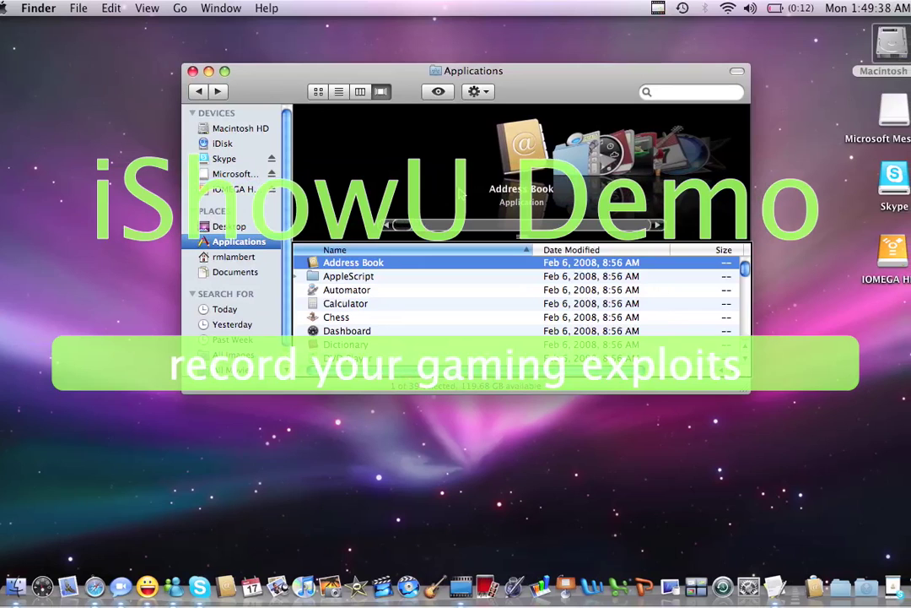
{"action": "key", "text": "t"}
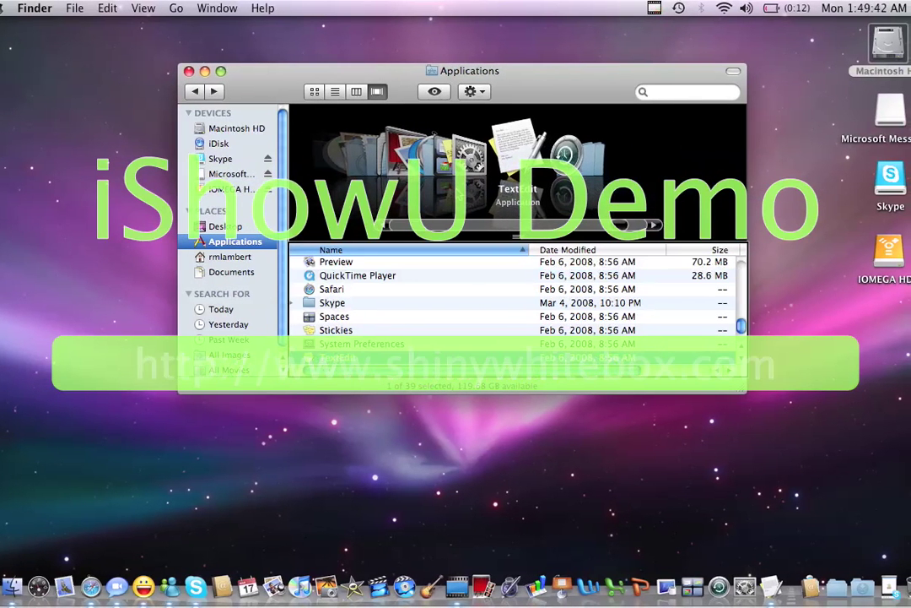
{"action": "key", "text": "Down"}
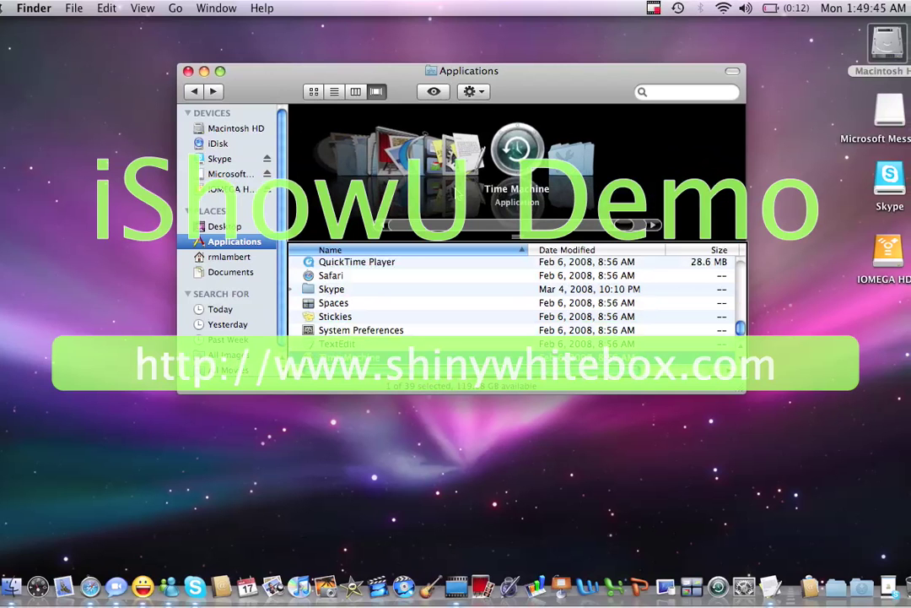
Launch Time Machine, go into its setup, and flip the OFF/ON switch to ON.
{"action": "key", "text": "super+o"}
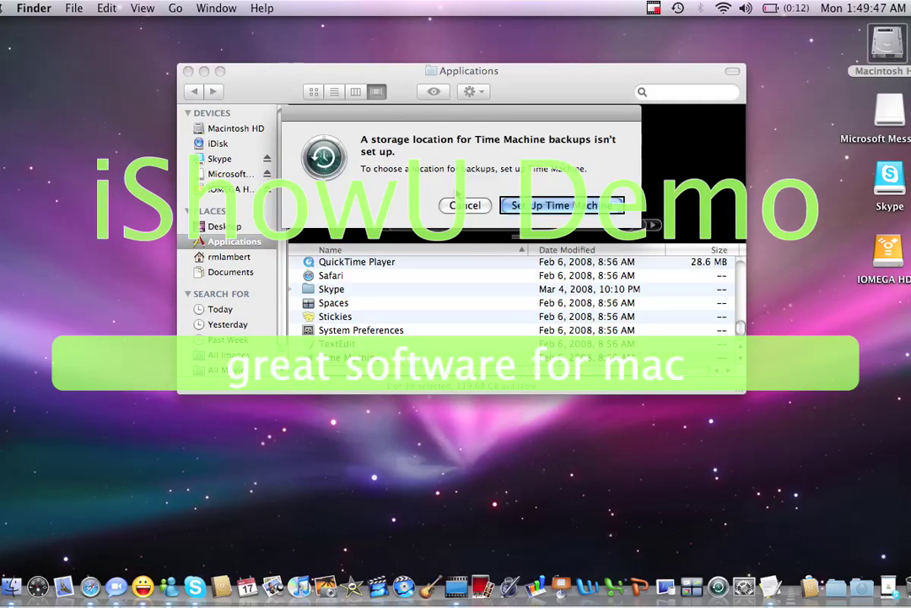
{"action": "key", "text": "Escape"}
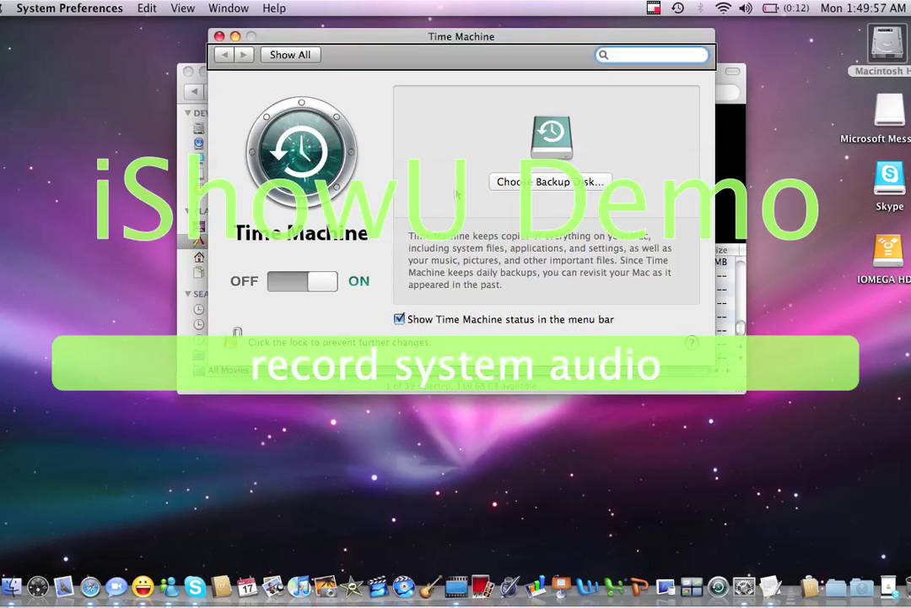
{"action": "key", "text": "Tab"}
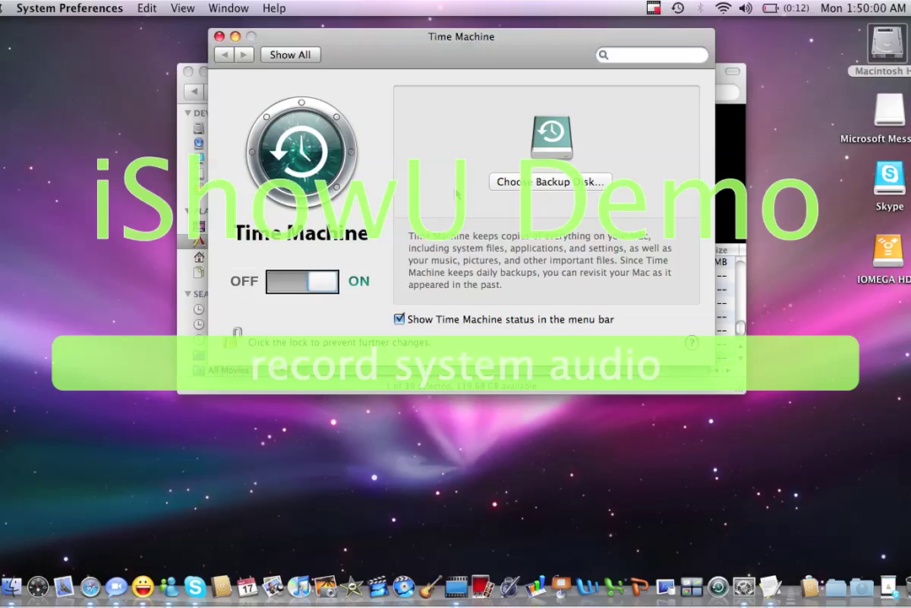
{"action": "key", "text": "Tab"}
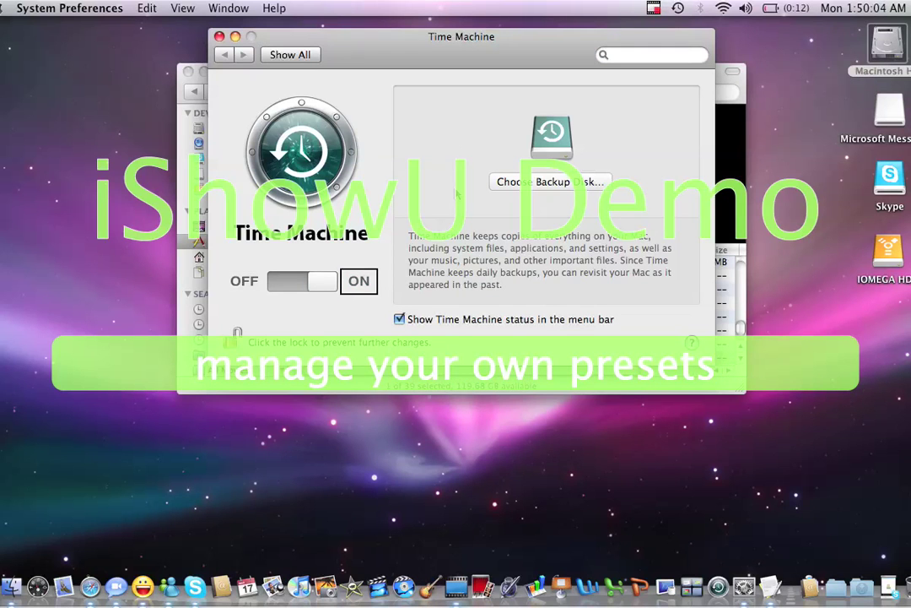
{"action": "key", "text": "space"}
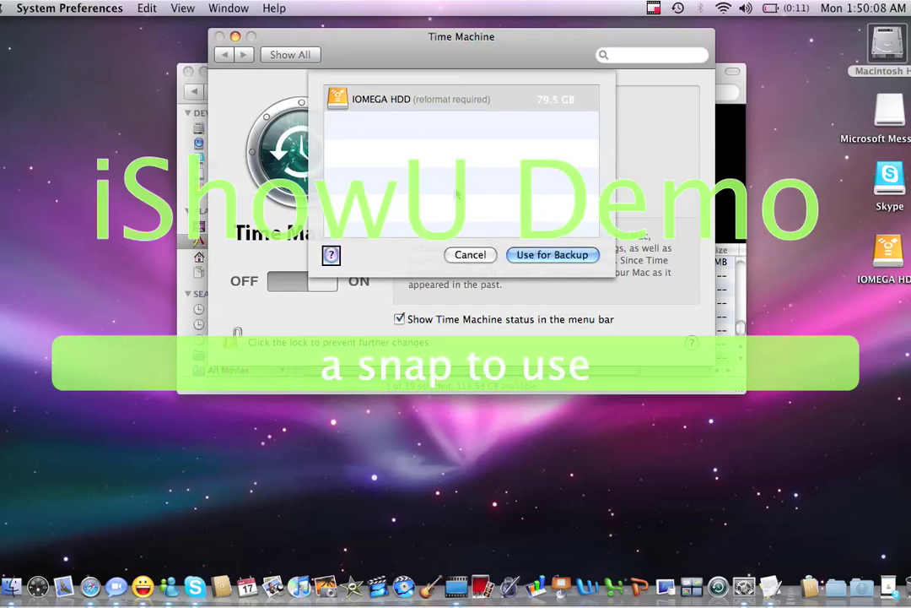
Select IOMEGA HDD in the disk sheet and confirm Use for Backup.
{"action": "key", "text": "Tab"}
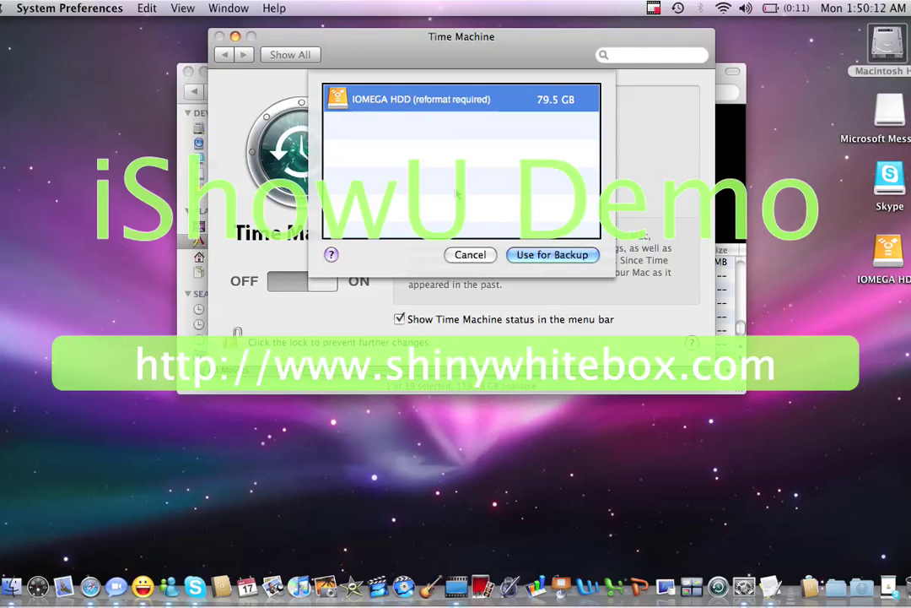
{"action": "key", "text": "Tab"}
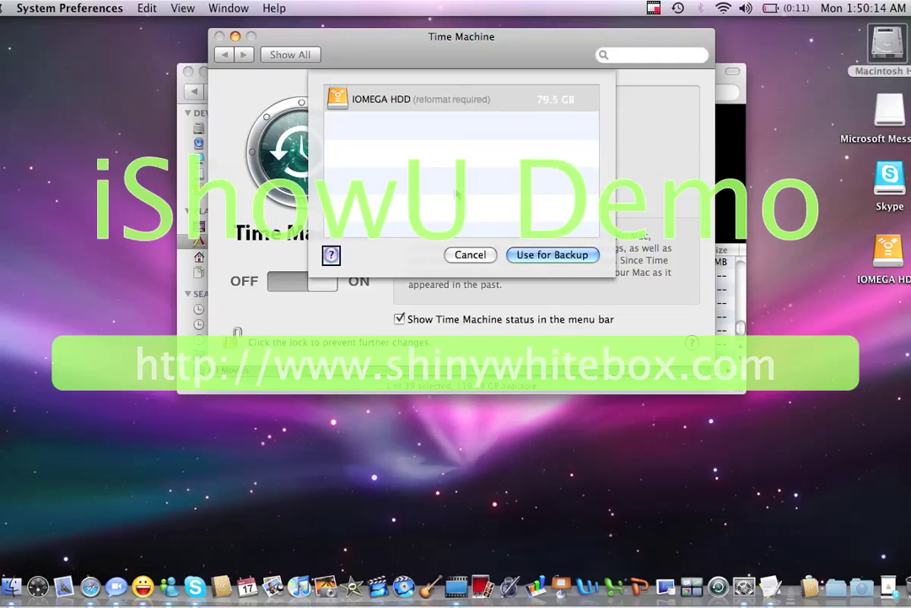
{"action": "key", "text": "Tab"}
{"action": "key", "text": "space"}
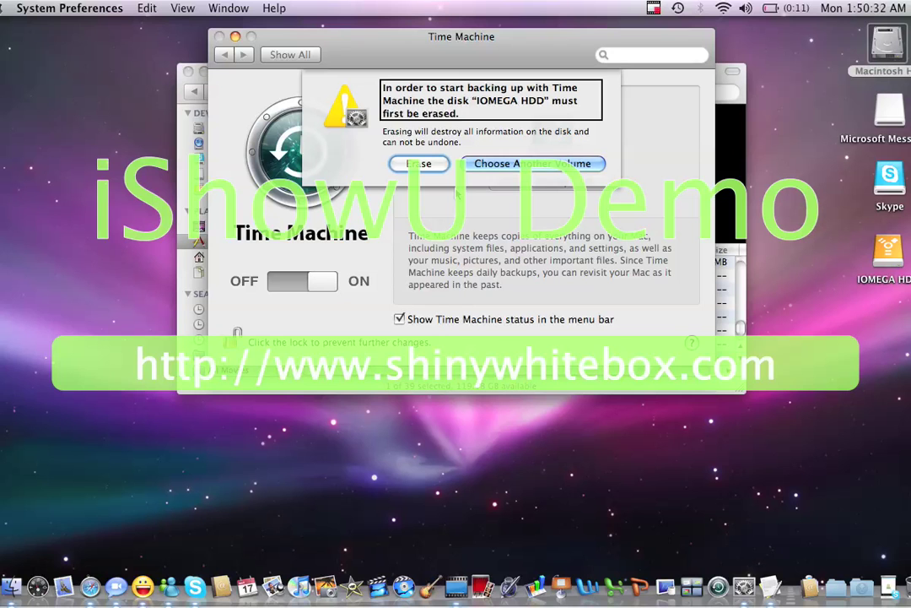
Confirm Erase in the alert so IOMEGA HDD becomes the 'Time Machine Backups' disk.
{"action": "key", "text": "Tab"}
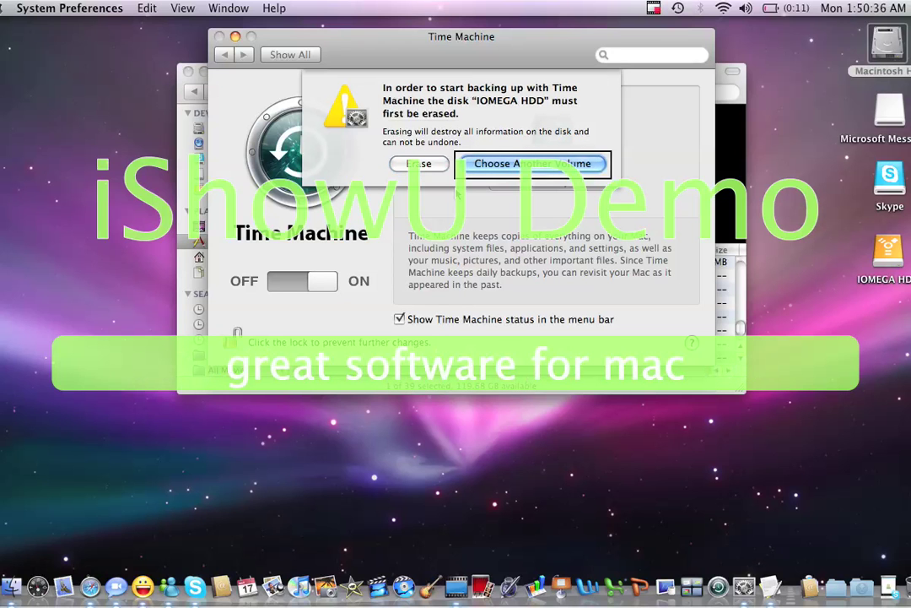
{"action": "key", "text": "Tab"}
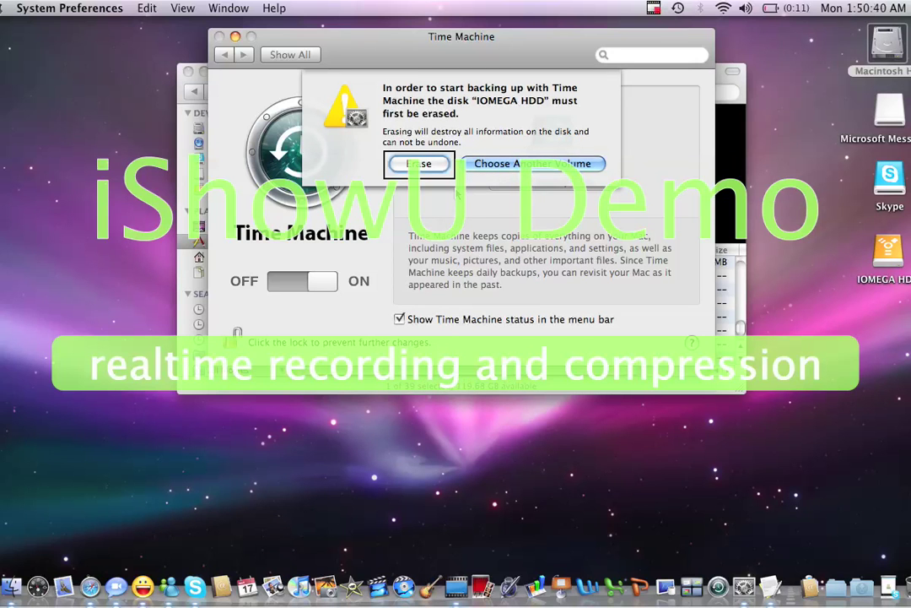
{"action": "key", "text": "space"}
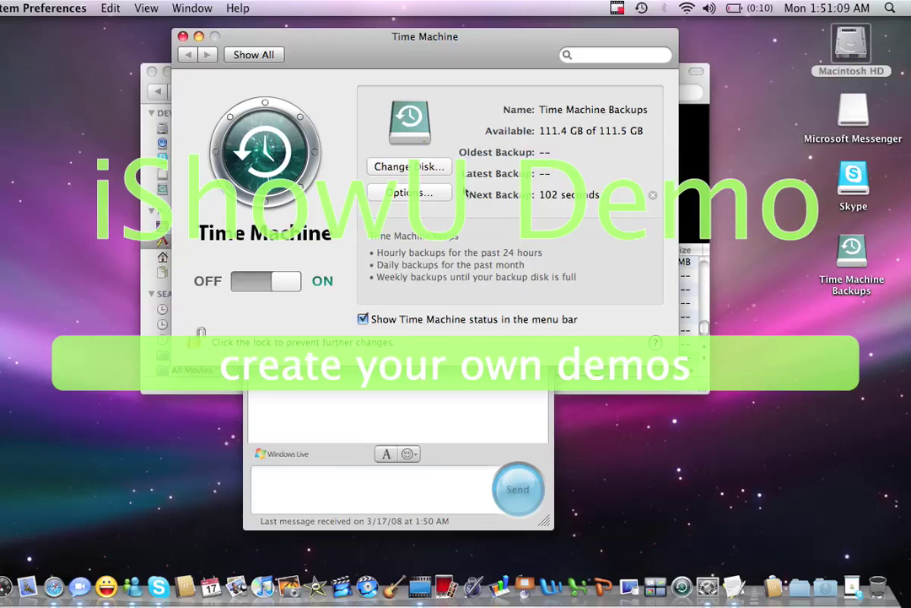
{"action": "key", "text": "Tab"}
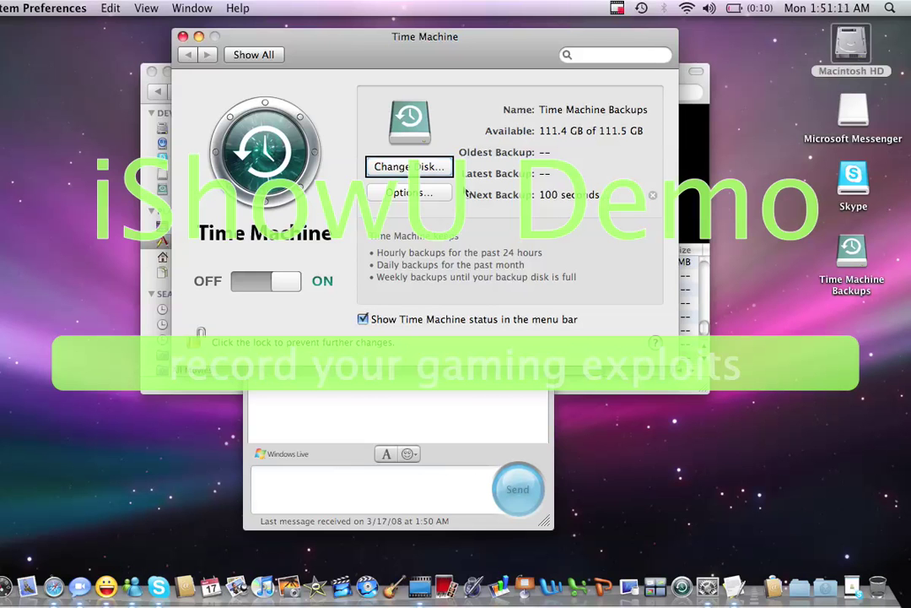
{"action": "key", "text": "Tab"}
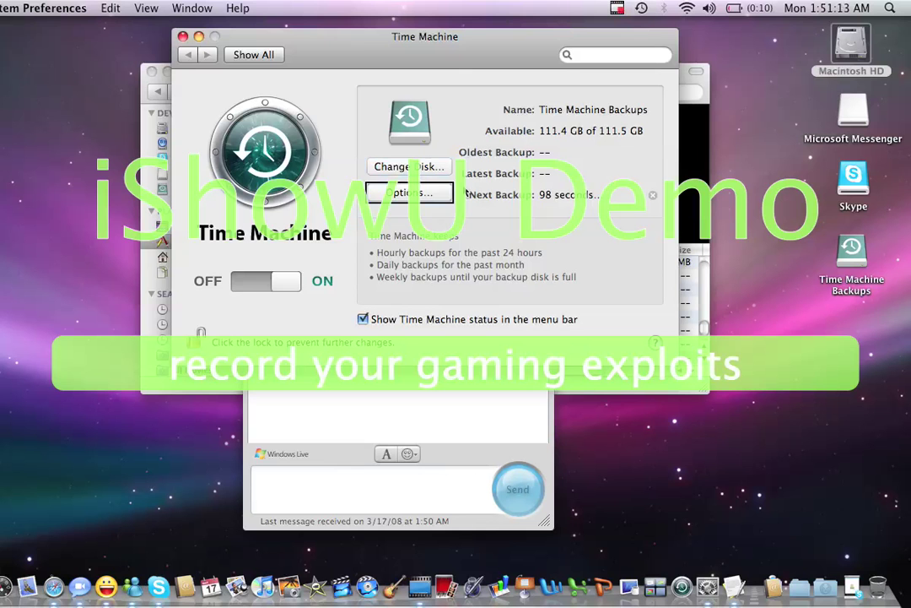
{"action": "key", "text": "space"}
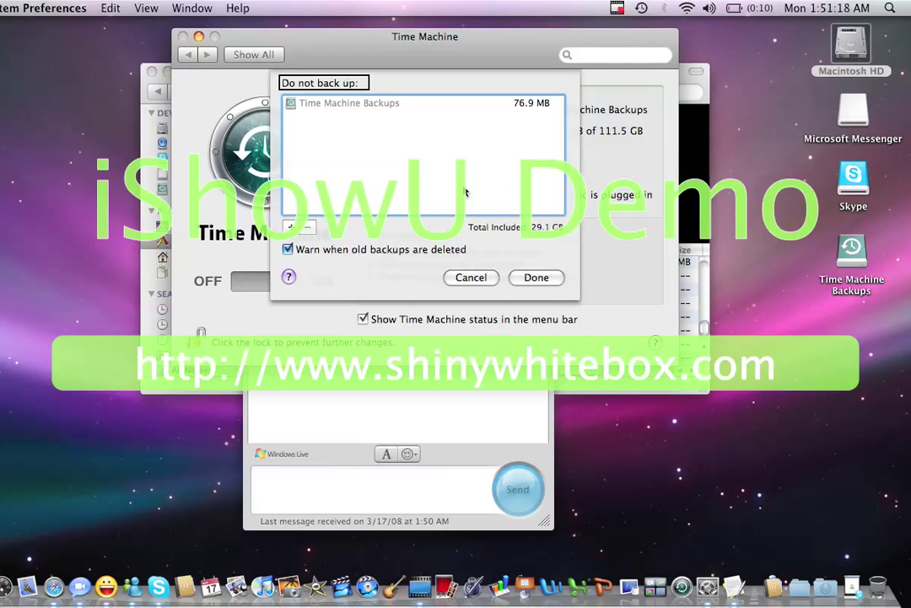
{"action": "key", "text": "Tab"}
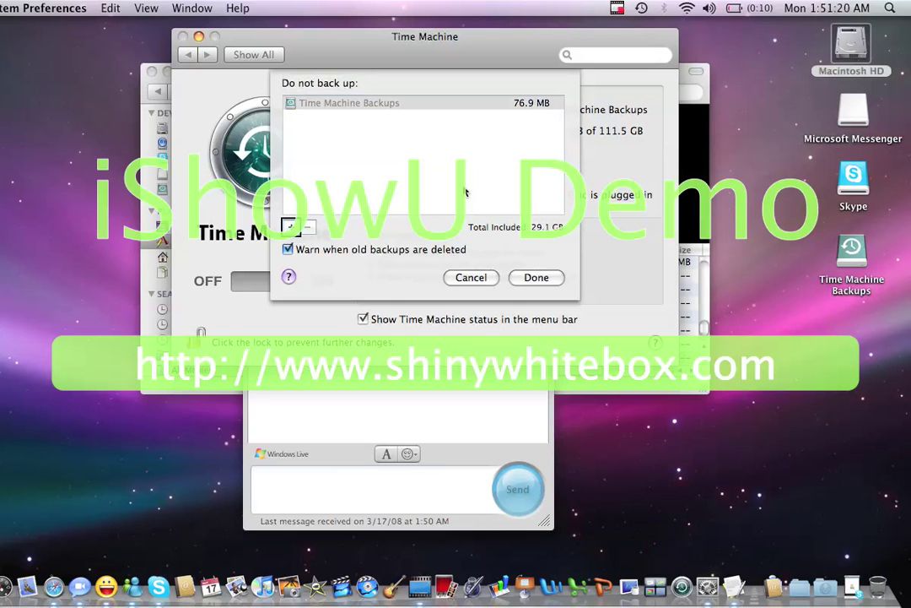
{"action": "key", "text": "Tab"}
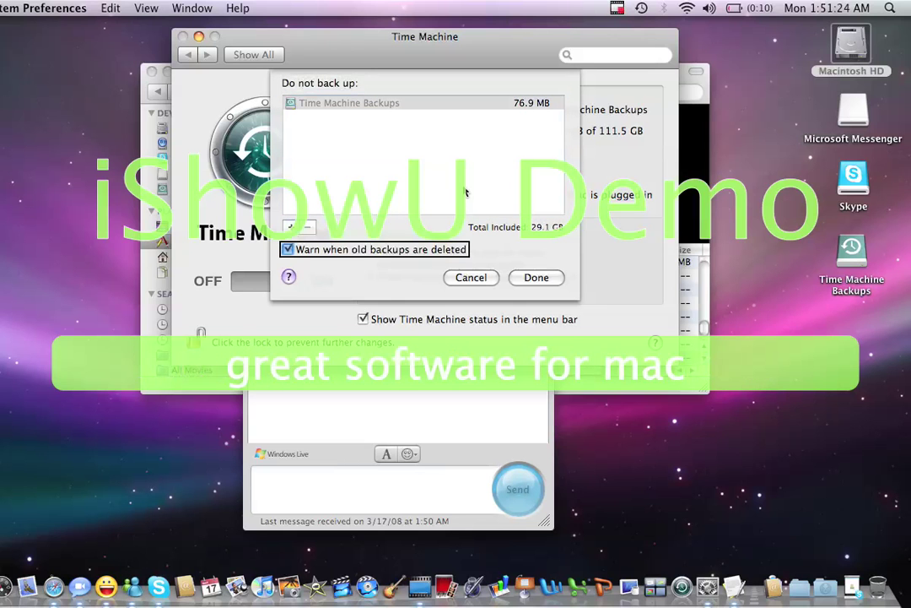
{"action": "key", "text": "Tab"}
{"action": "key", "text": "Tab"}
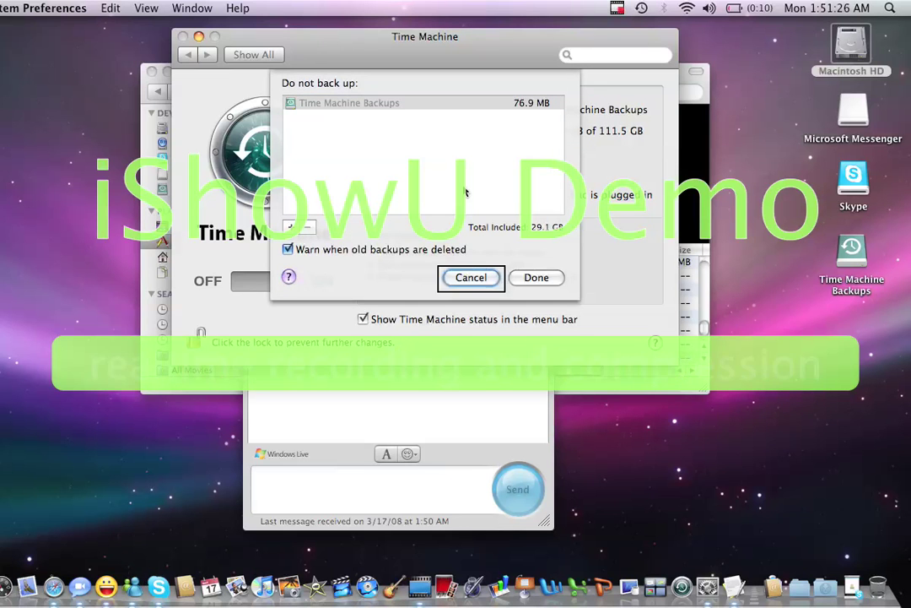
{"action": "key", "text": "Tab"}
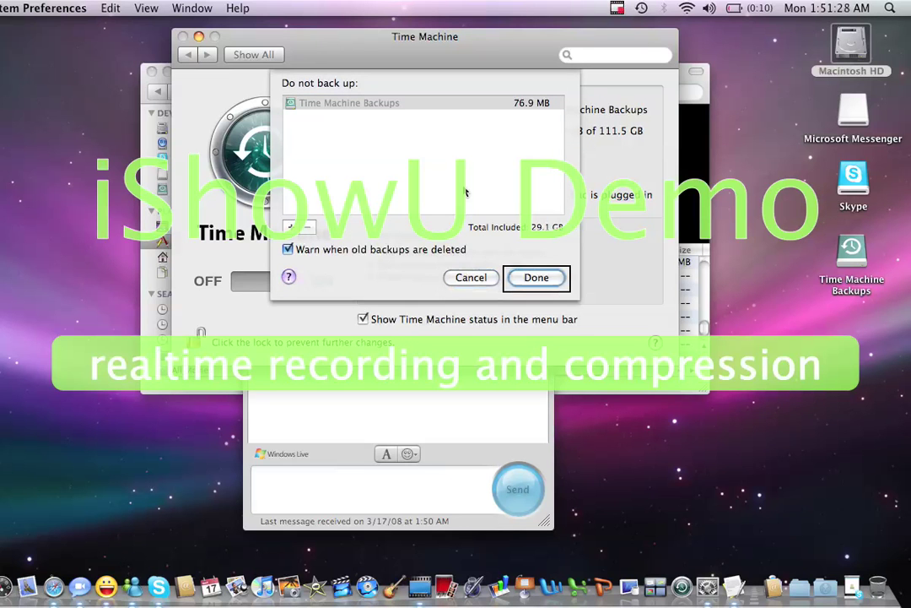
{"action": "key", "text": "space"}
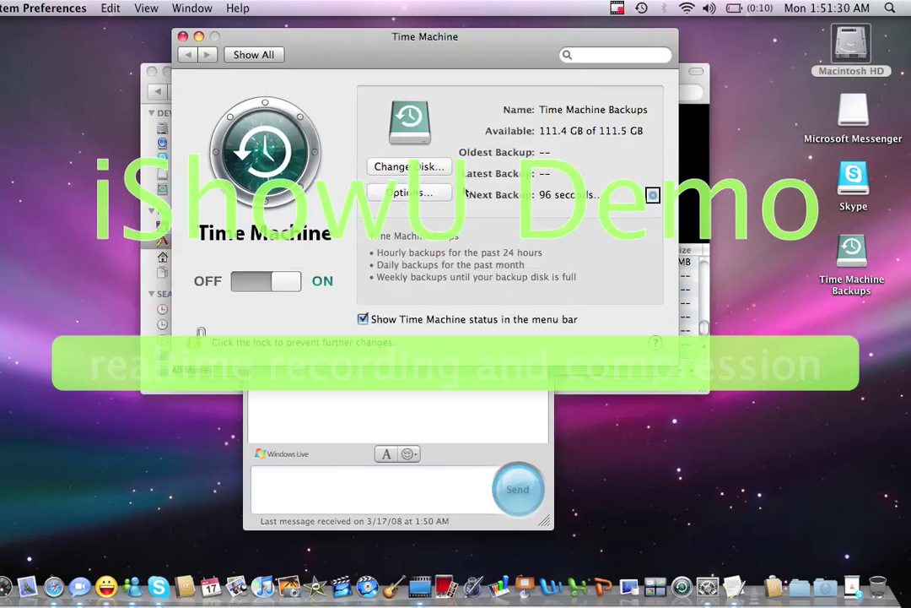
{"action": "key", "text": "Tab"}
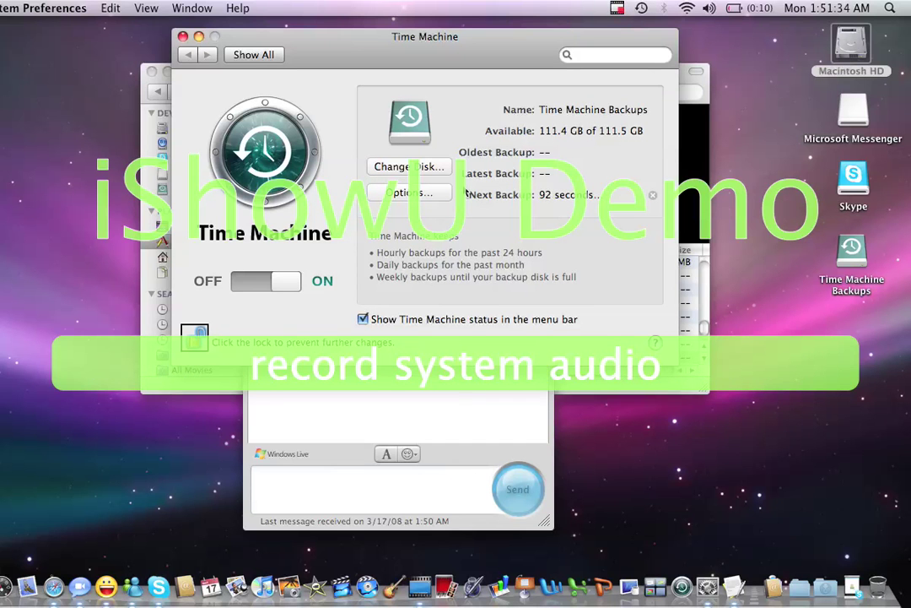
Lock the Time Machine preferences using the lock icon.
{"action": "key", "text": "space"}
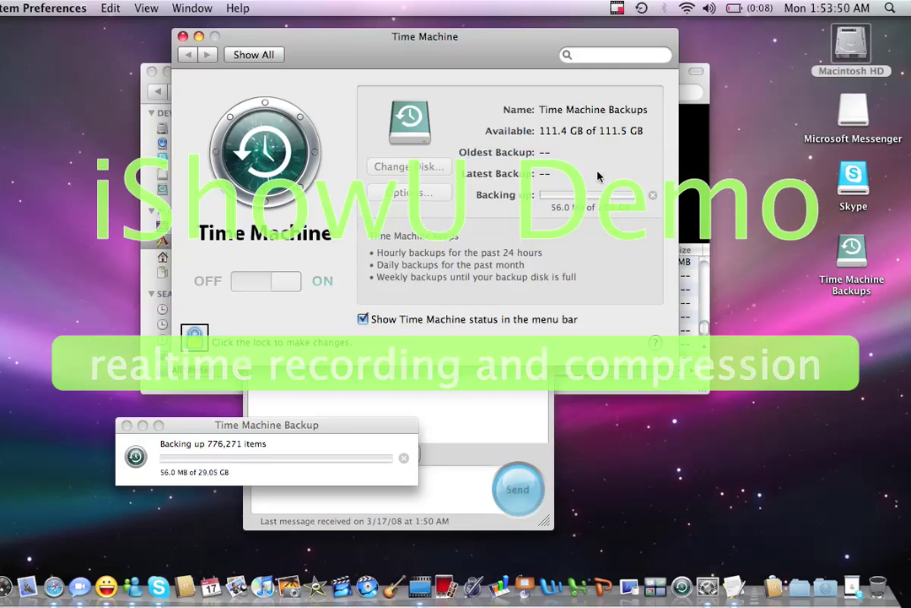
Switch to iShowU to show its presets list and capture settings.
{"action": "key", "text": "super+tab"}
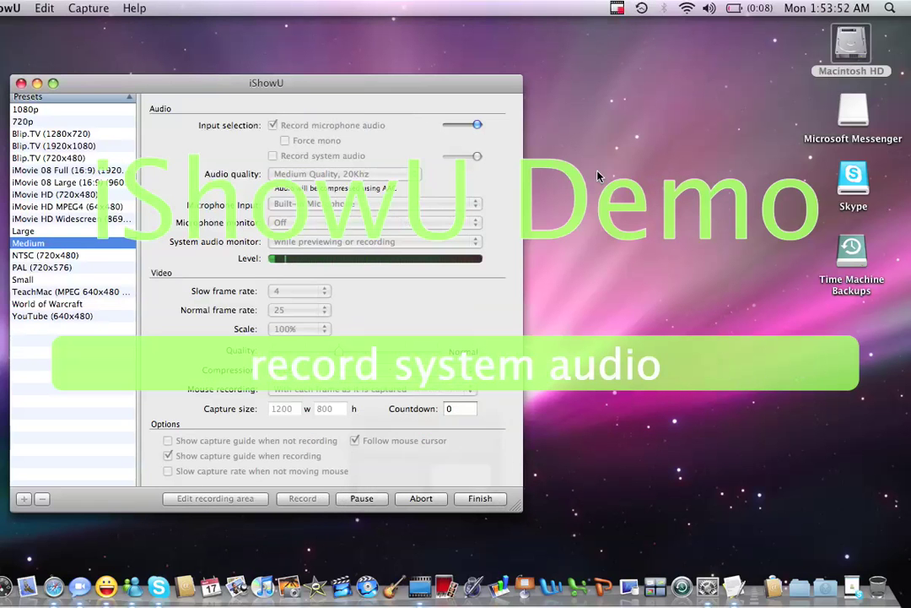